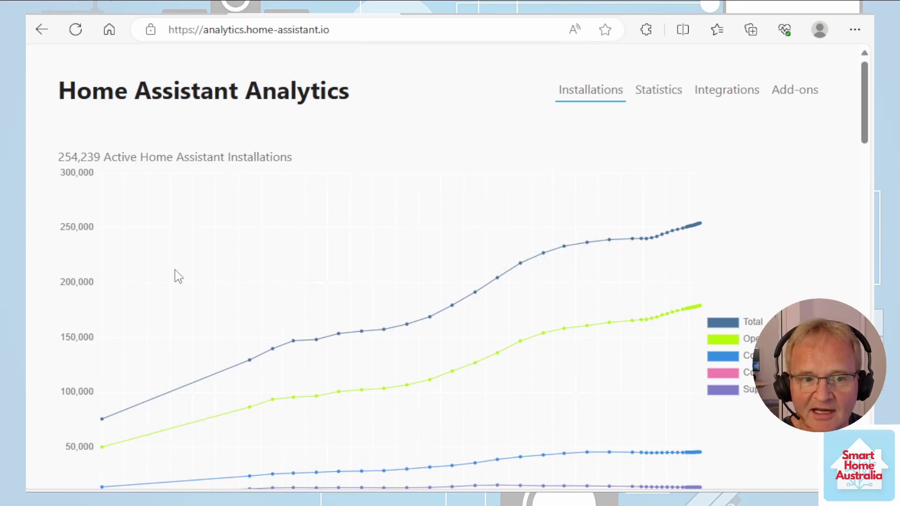
# - Bring up the LG webOS Smart TV integration docs at the Turn on action section
pyautogui.click(463, 14)
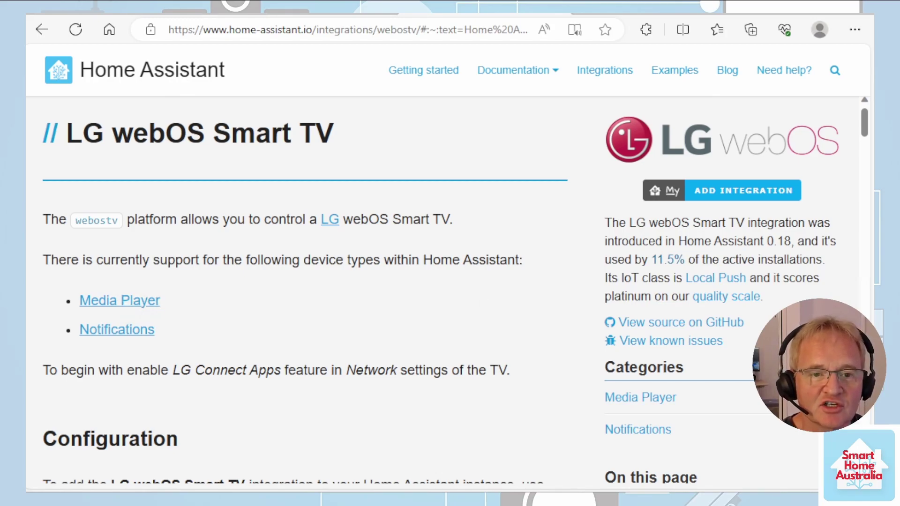
pyautogui.hotkey('ctrl', 'shift', 'Tab')
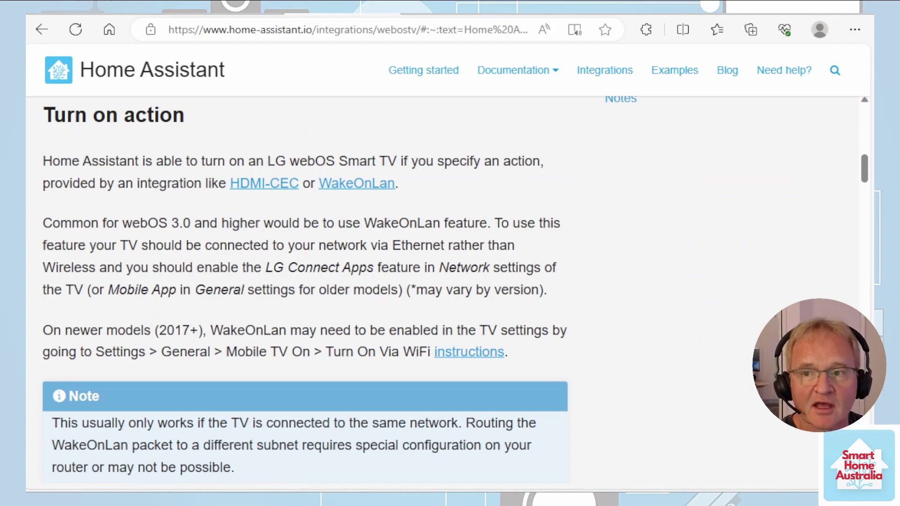
# - Scroll the webOS docs down to the webostv.button service table
pyautogui.scroll(-15, 441, 291)
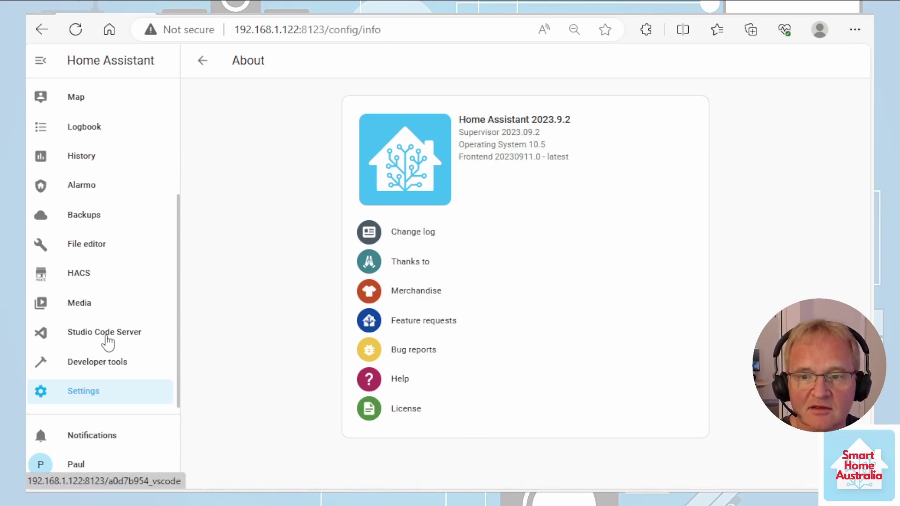
# - Check the WAKE ON LAN lines in configuration.yaml in Studio Code Server, then close the file
pyautogui.click(108, 343)
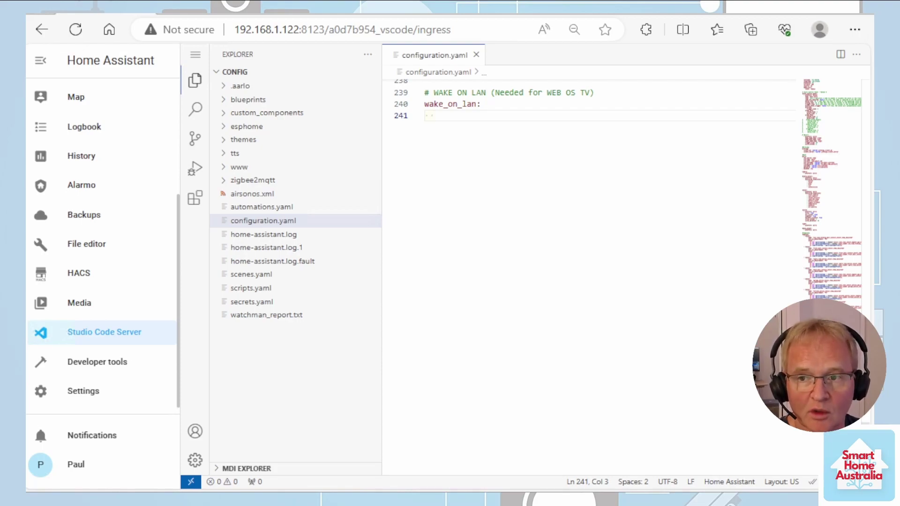
pyautogui.moveTo(594, 92); pyautogui.dragTo(425, 92)
pyautogui.click(433, 115)
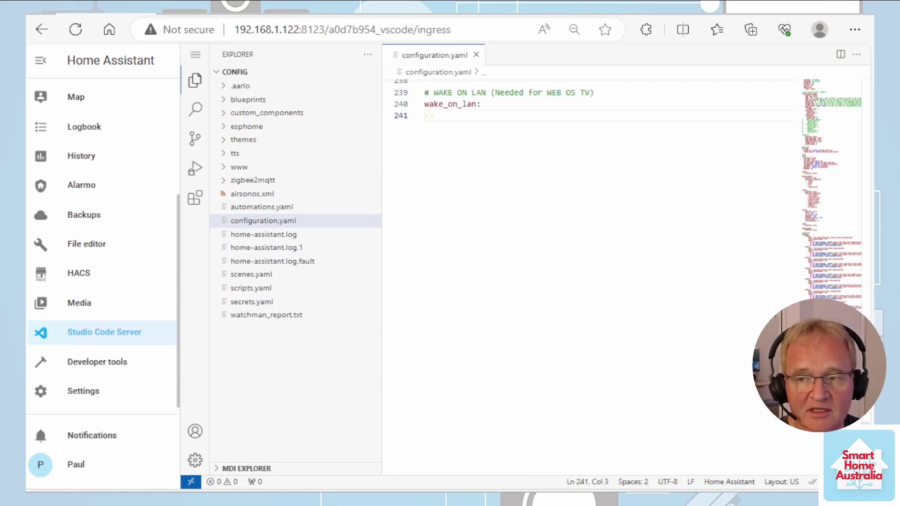
pyautogui.click(476, 55)
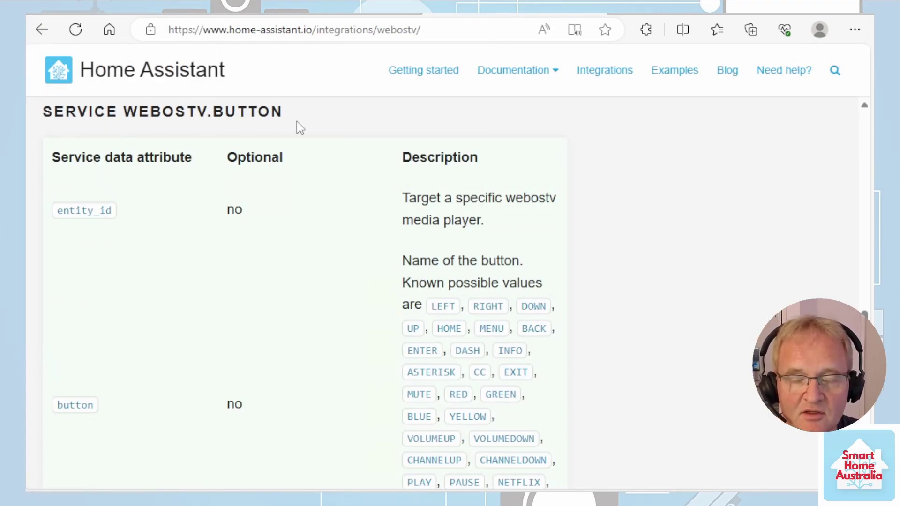
# - Scroll through the list of webostv.button values in the docs
pyautogui.scroll(-3, 789, 246)
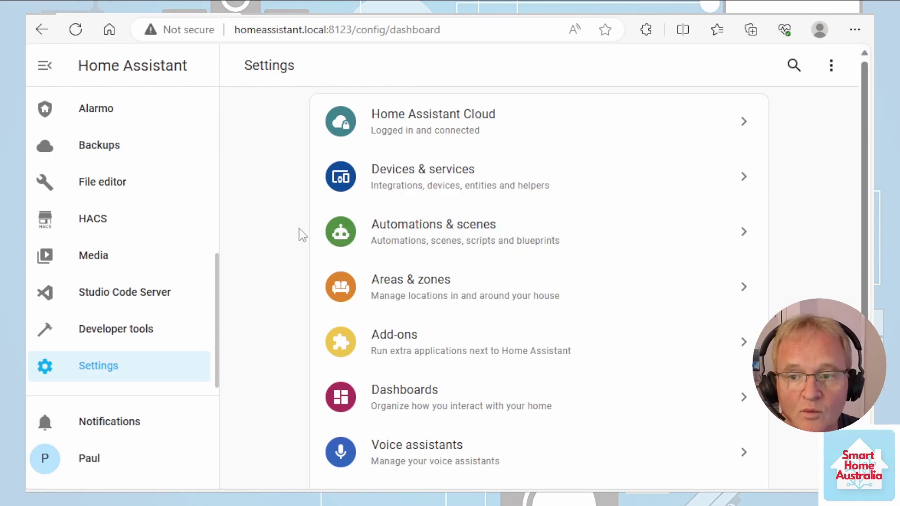
# - Create a new script named 'TEST LG WOB OS TV BUTTON - HOME'
pyautogui.click(418, 254)
pyautogui.click(602, 68)
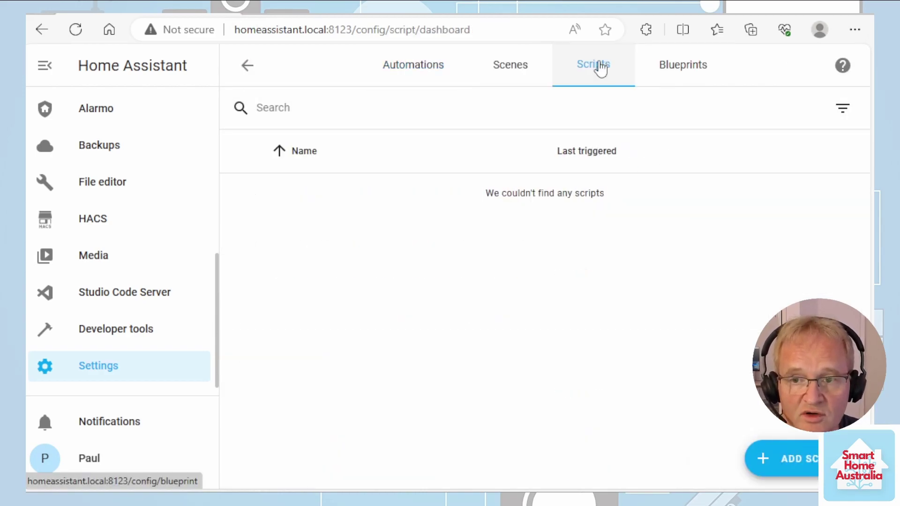
pyautogui.click(792, 458)
pyautogui.click(421, 241)
pyautogui.moveTo(315, 149); pyautogui.dragTo(243, 144)
pyautogui.write('TEST LG WOB OS TV BUTTON - HOME')
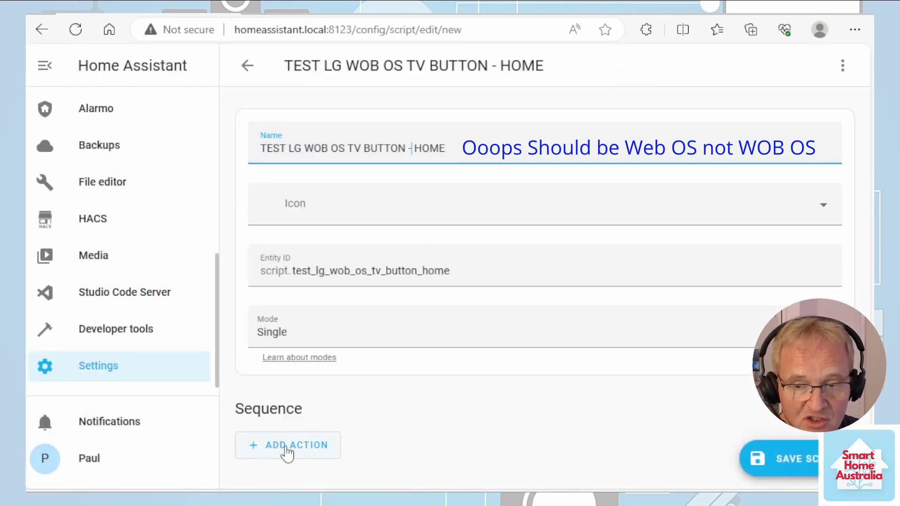
# - Add an LG webOS button service action targeting LOUNGE TV with button 'Home'
pyautogui.click(287, 452)
pyautogui.click(338, 95)
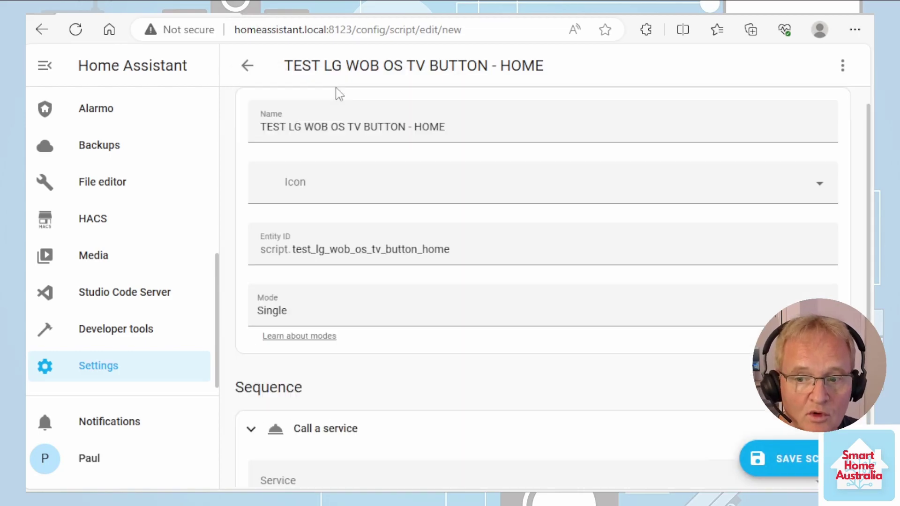
pyautogui.click(374, 435)
pyautogui.write('LG webos')
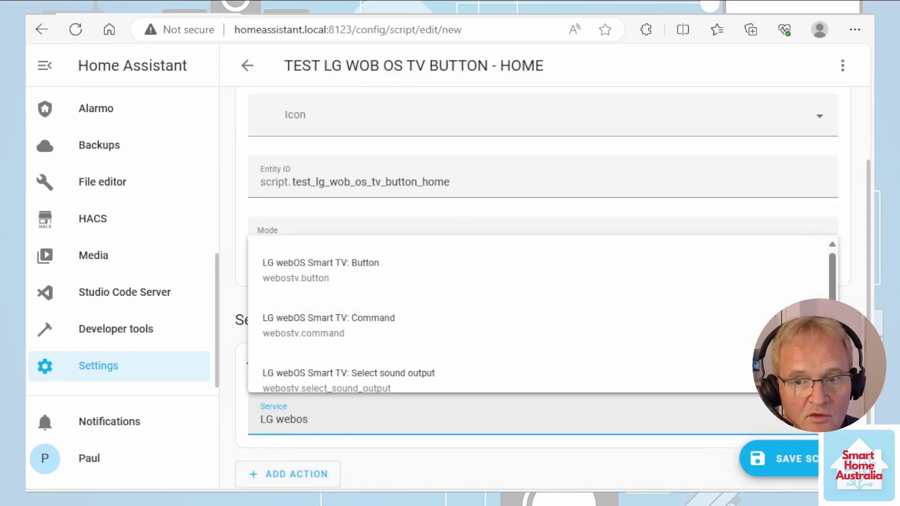
pyautogui.click(339, 274)
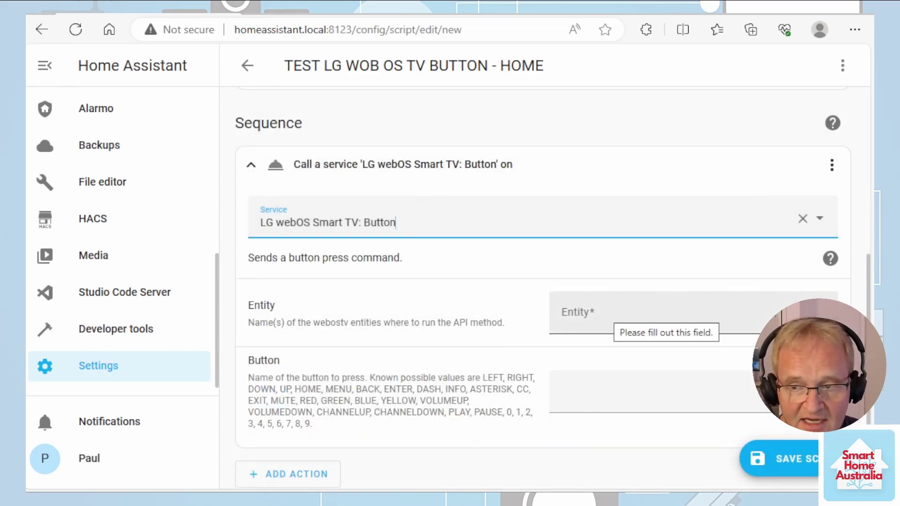
pyautogui.click(608, 319)
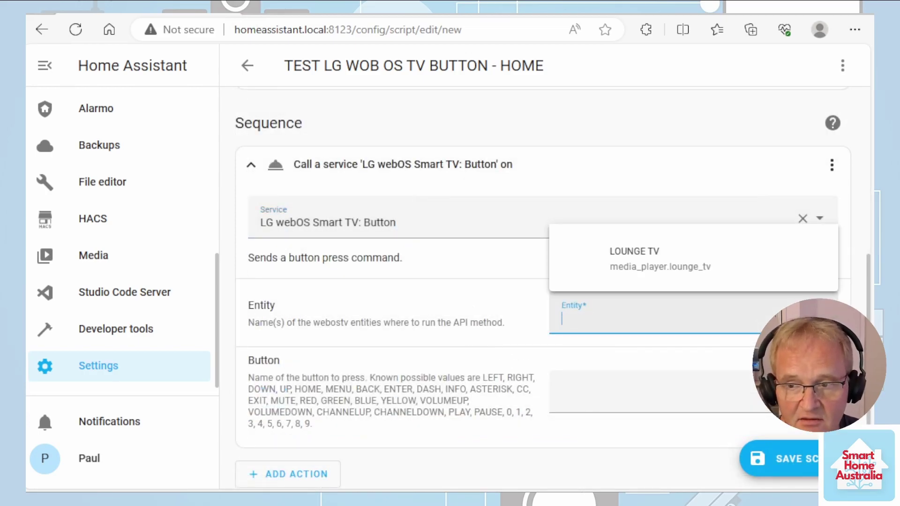
pyautogui.click(672, 269)
pyautogui.click(633, 392)
pyautogui.write('Home')
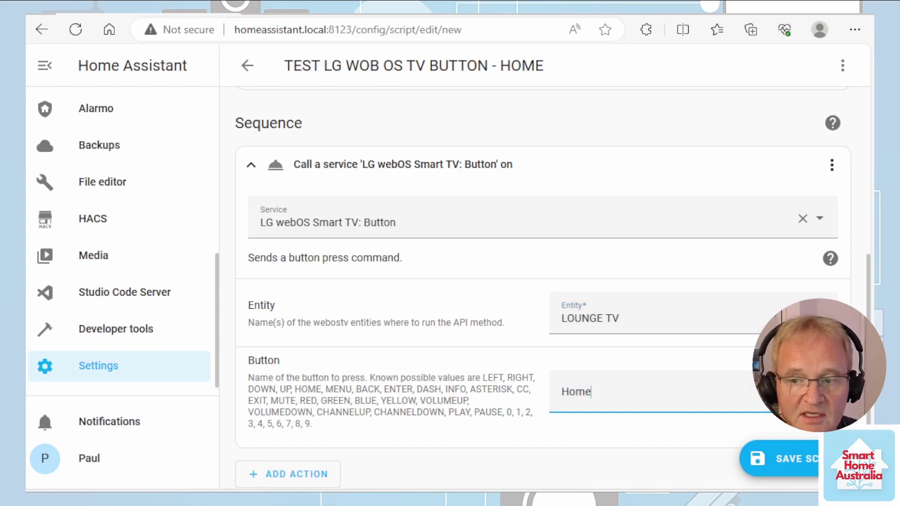
pyautogui.click(256, 13)
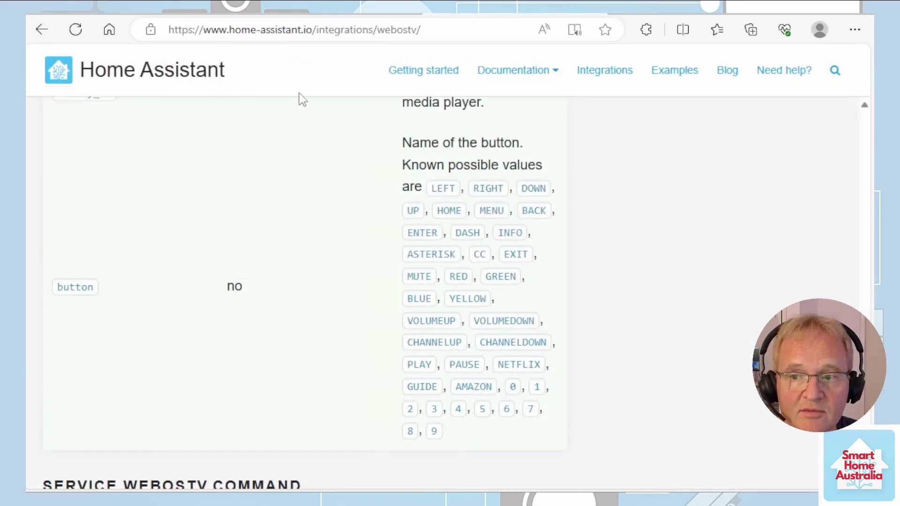
# - Show the HOME script's button action in YAML
pyautogui.click(183, 11)
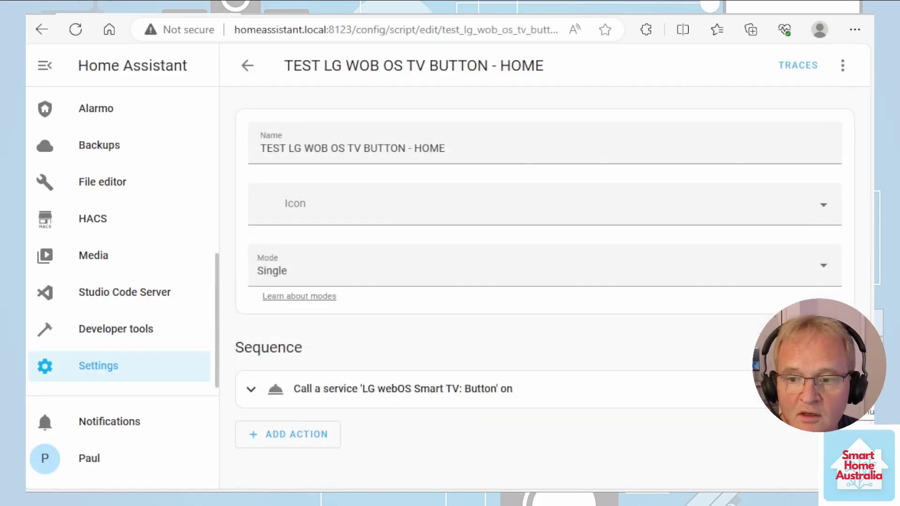
pyautogui.click(842, 65)
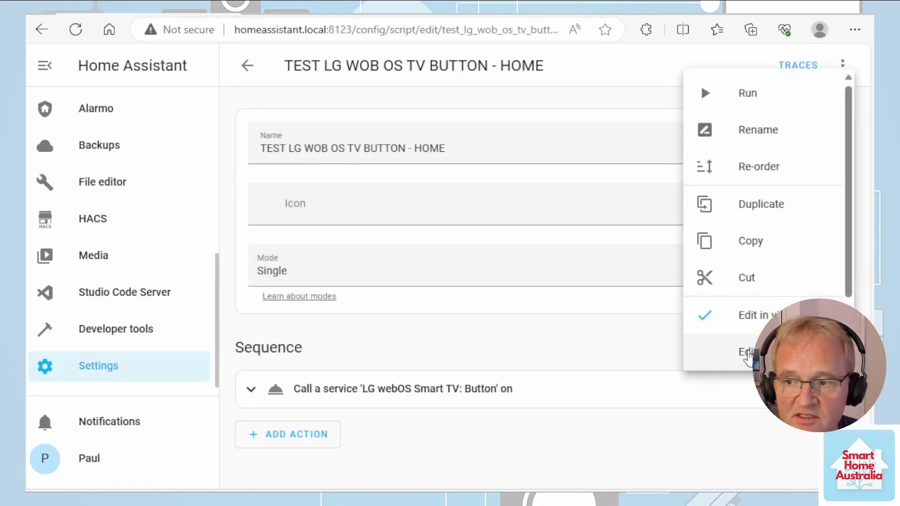
pyautogui.click(731, 351)
pyautogui.scroll(-2, 564, 262)
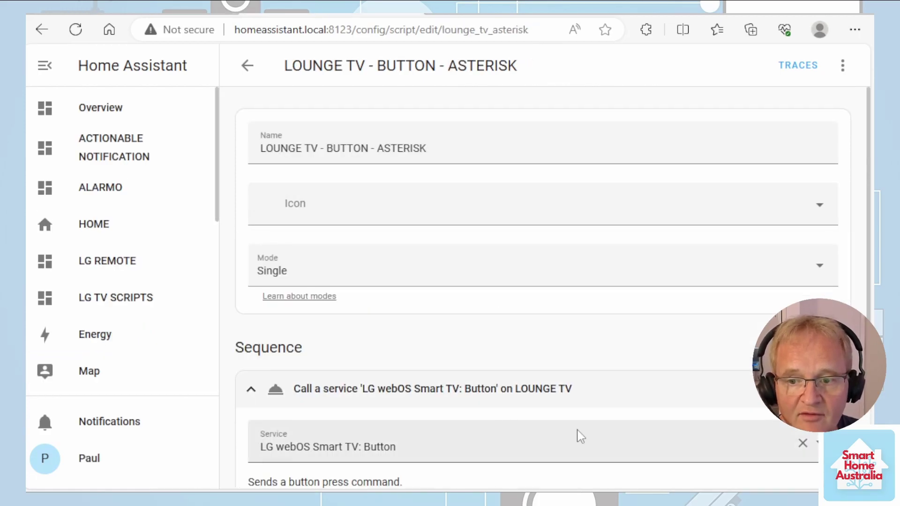
pyautogui.scroll(-4, 581, 437)
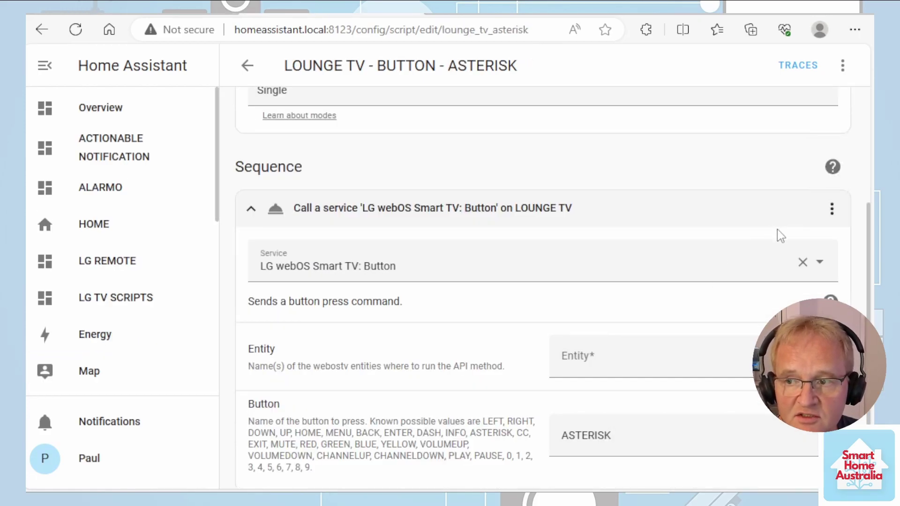
# - Compare it with the LOUNGE TV - BUTTON - ASTERISK script's YAML and its button value
pyautogui.click(831, 209)
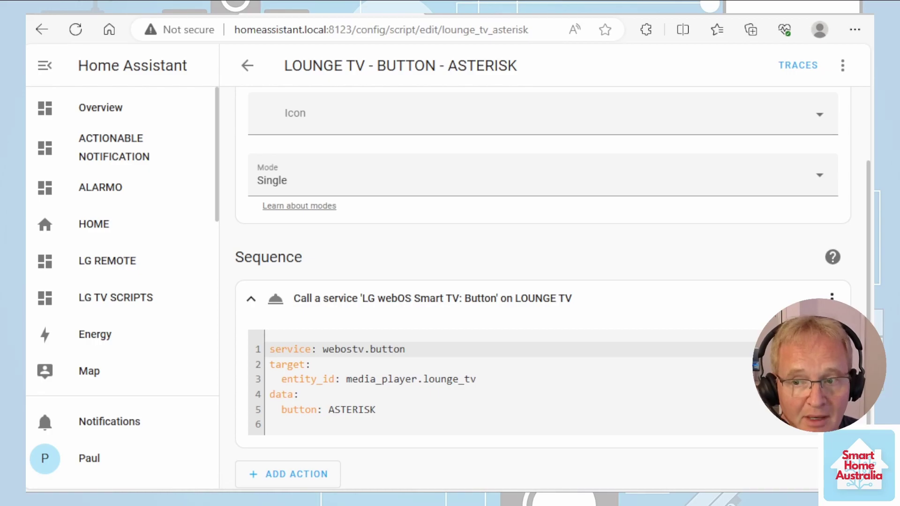
pyautogui.moveTo(376, 410); pyautogui.dragTo(328, 410)
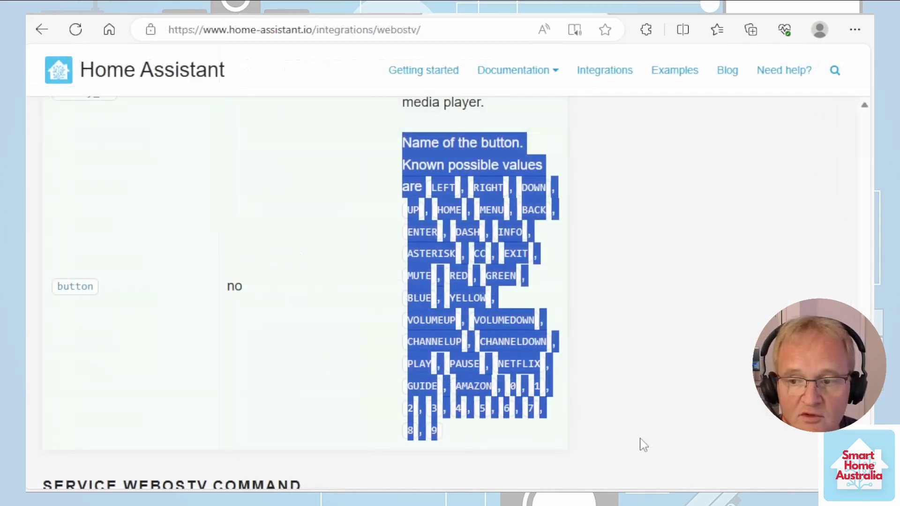
pyautogui.click(483, 448)
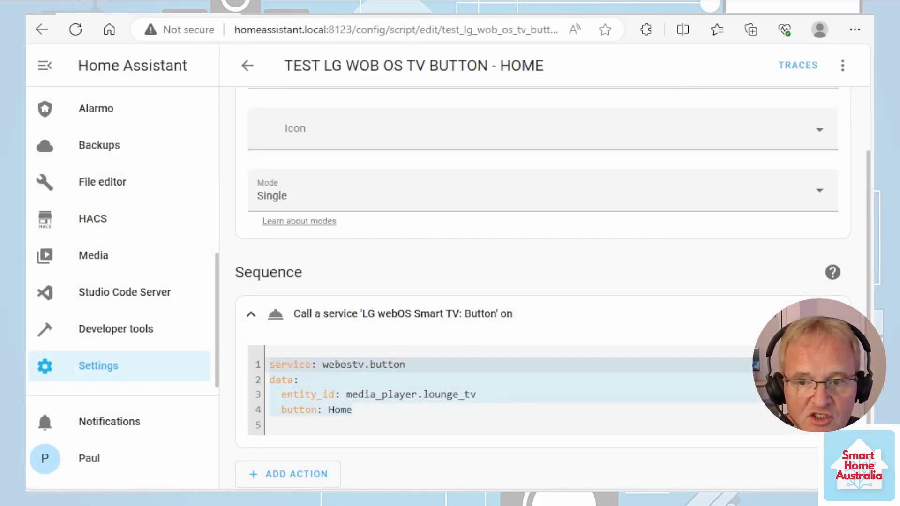
# - Paste the target-style YAML, change the button to HOME, and save the HOME script
pyautogui.moveTo(354, 410); pyautogui.dragTo(268, 370)
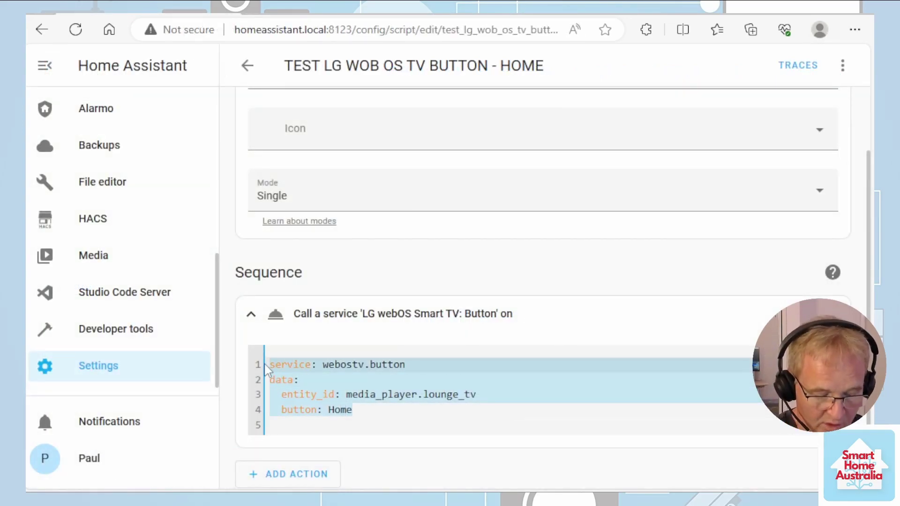
pyautogui.write('service: webostv.button target:   entity_id: media_player.lounge_tv data:   button: ASTERISK')
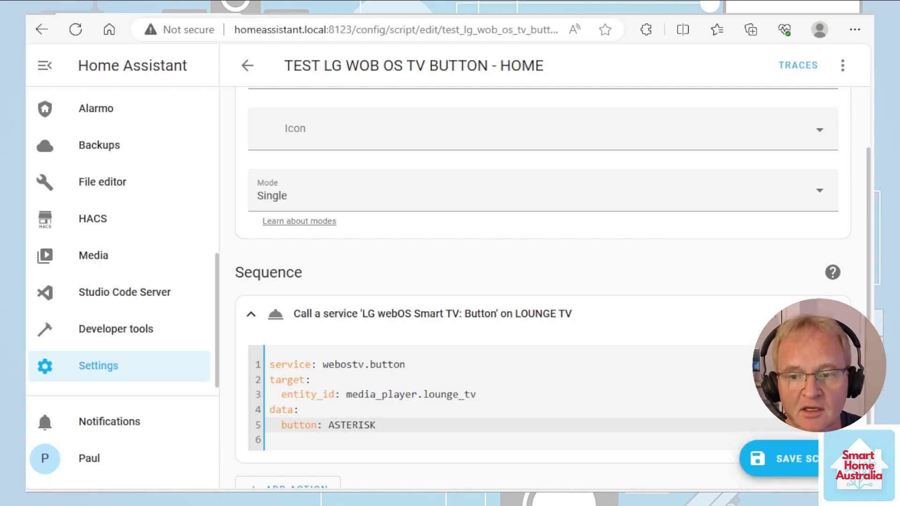
pyautogui.hotkey('ctrl', 'shift', 'Left')
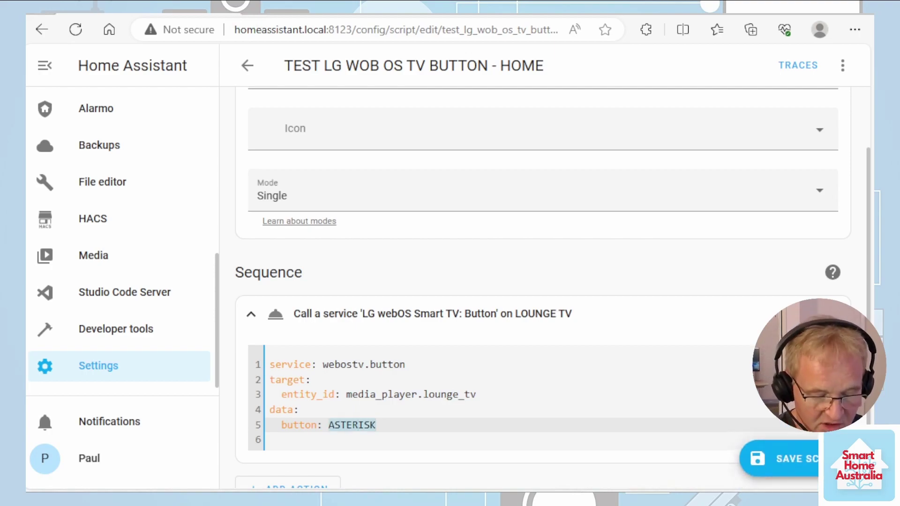
pyautogui.write('HOME')
pyautogui.click(773, 456)
# - Duplicate the HOME script as a LEFT version
pyautogui.click(842, 67)
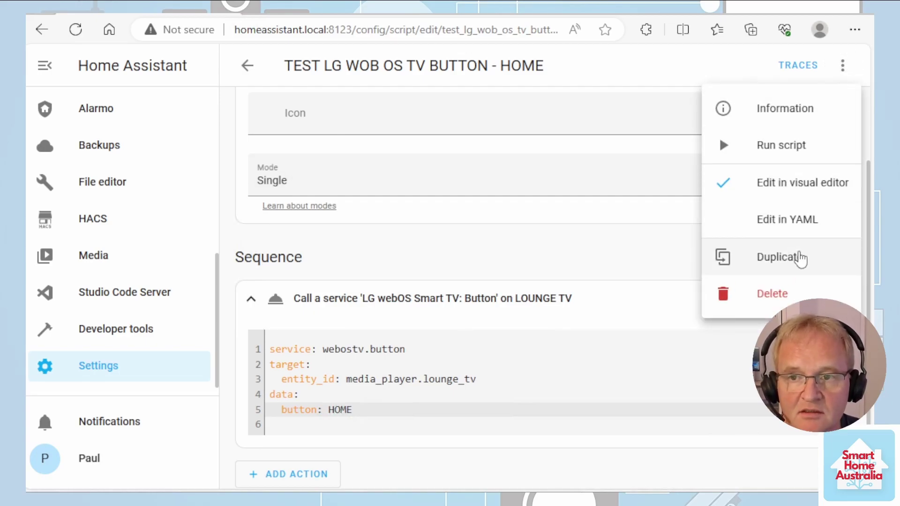
pyautogui.click(800, 257)
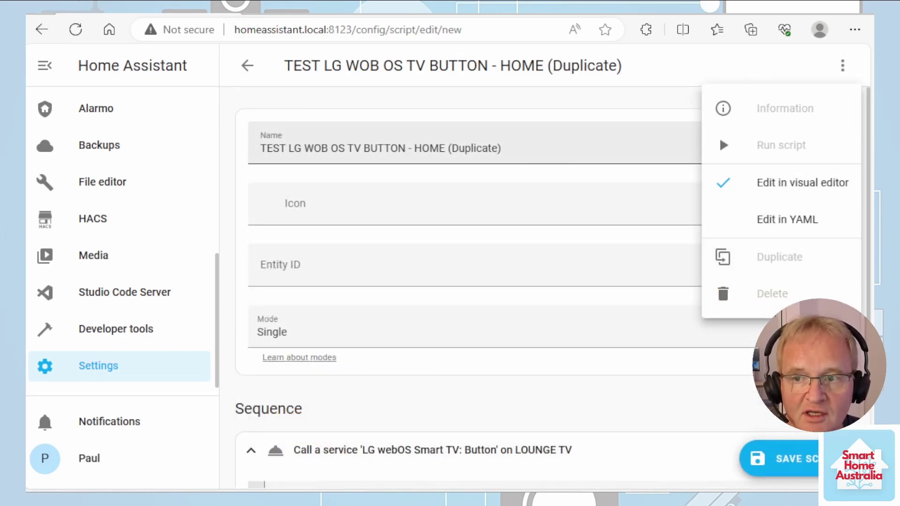
pyautogui.write('LEFT')
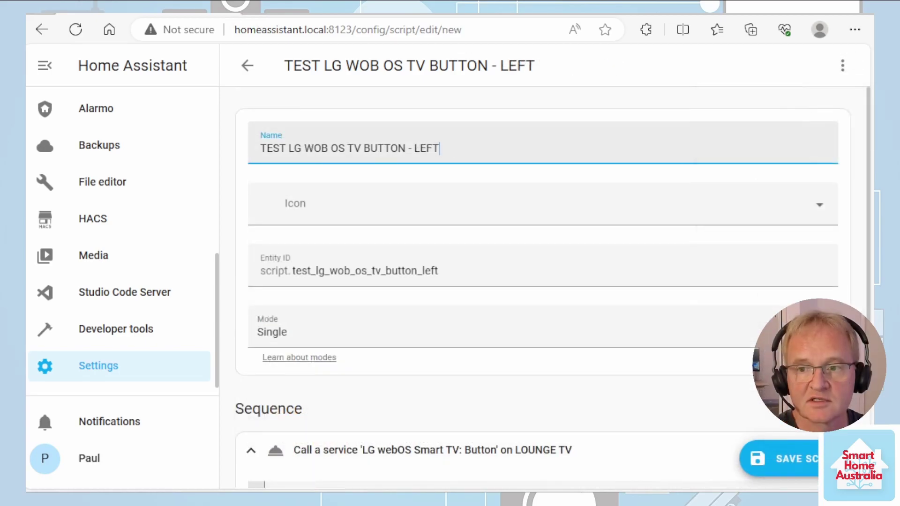
pyautogui.scroll(-3, 458, 197)
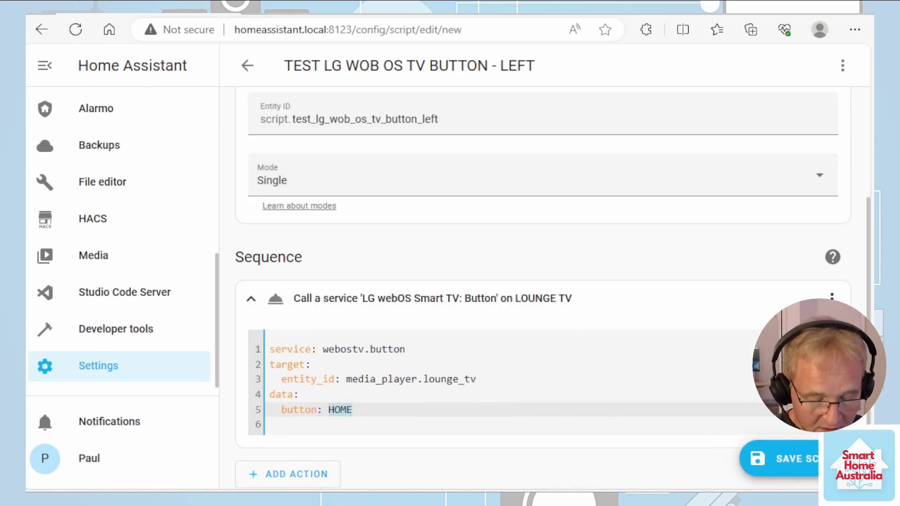
# - Save the LEFT script and duplicate it as 'TEST LG WOB OS TV BUTTON - RIGHT'
pyautogui.write('LEFT')
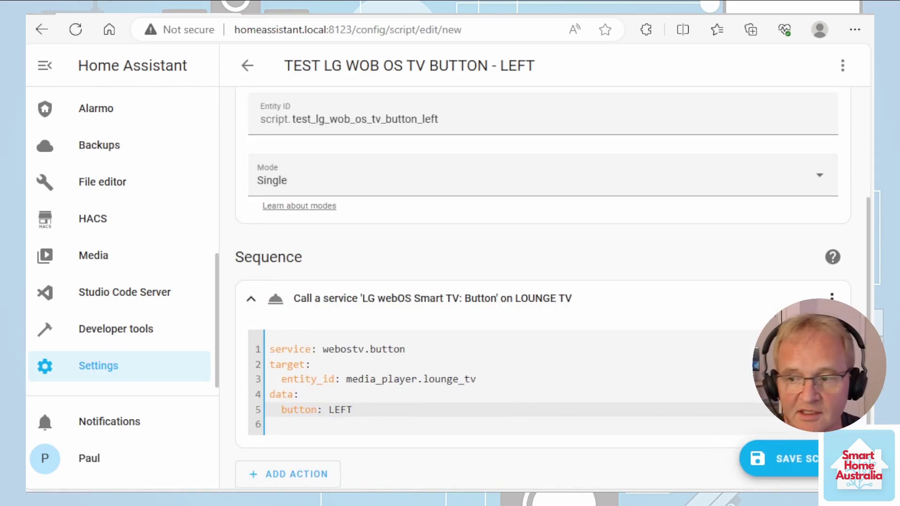
pyautogui.hotkey('ctrl', 's')
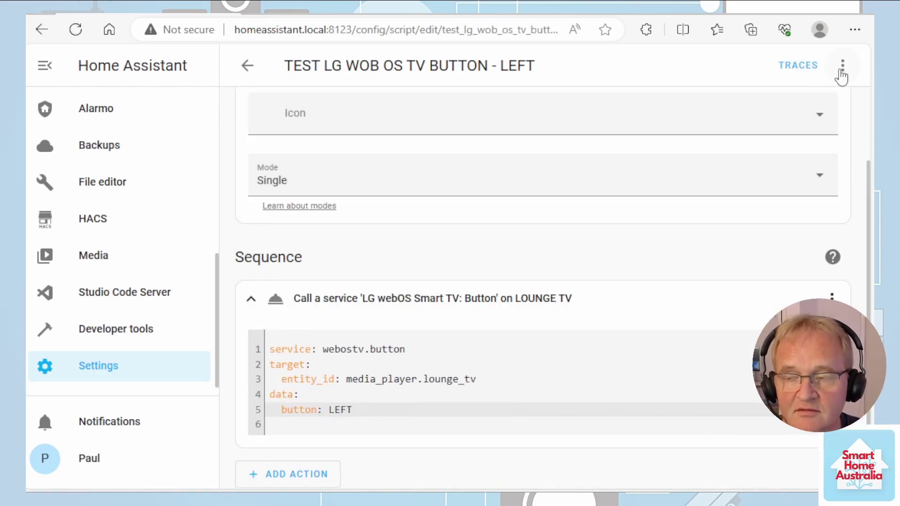
pyautogui.click(843, 65)
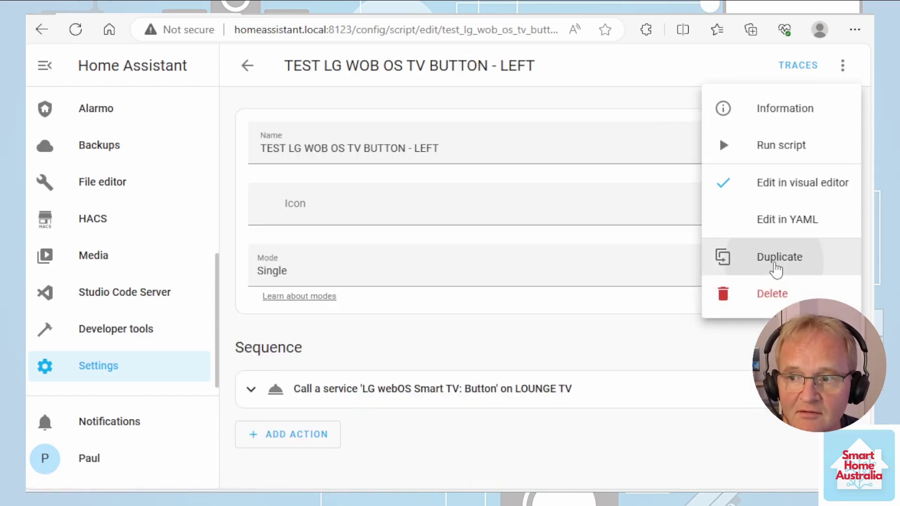
pyautogui.click(776, 257)
pyautogui.moveTo(495, 148); pyautogui.dragTo(415, 149)
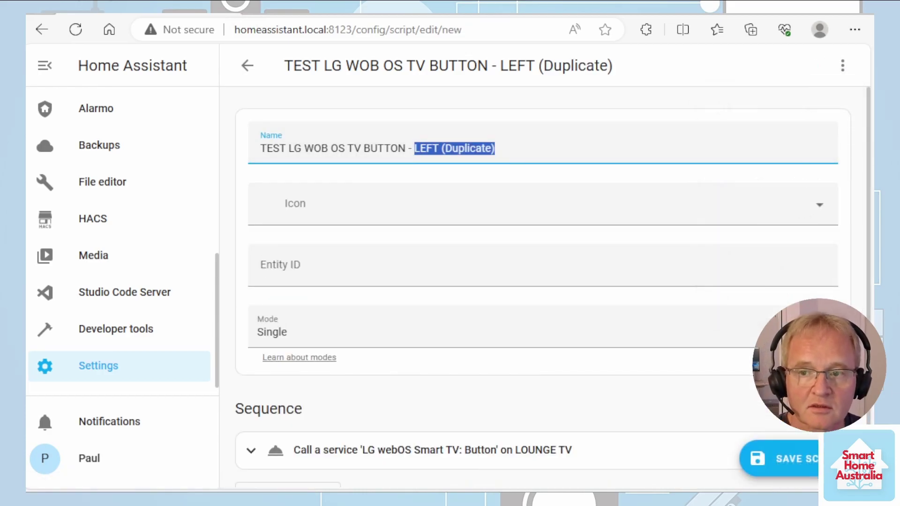
pyautogui.write('RIGHT')
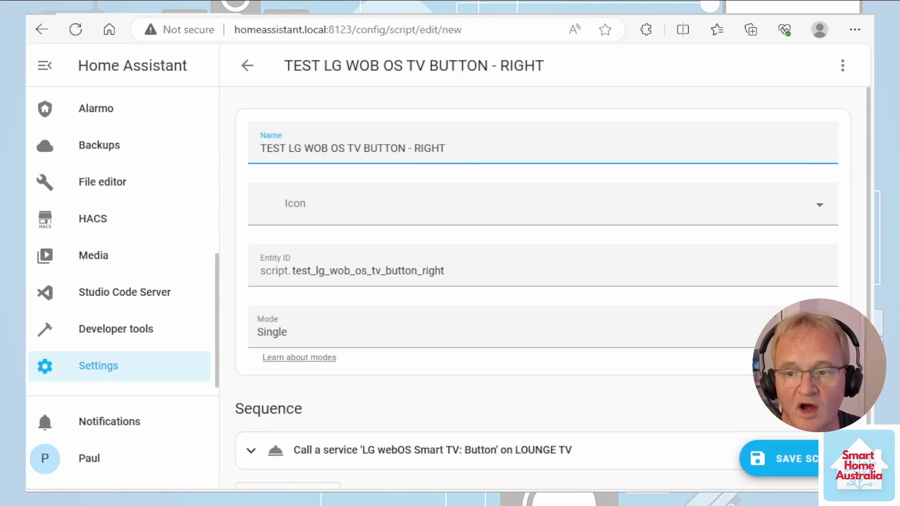
# - Change the button value from LEFT to RIGHT, save, and return to the scripts list
pyautogui.click(639, 450)
pyautogui.scroll(-3, 639, 328)
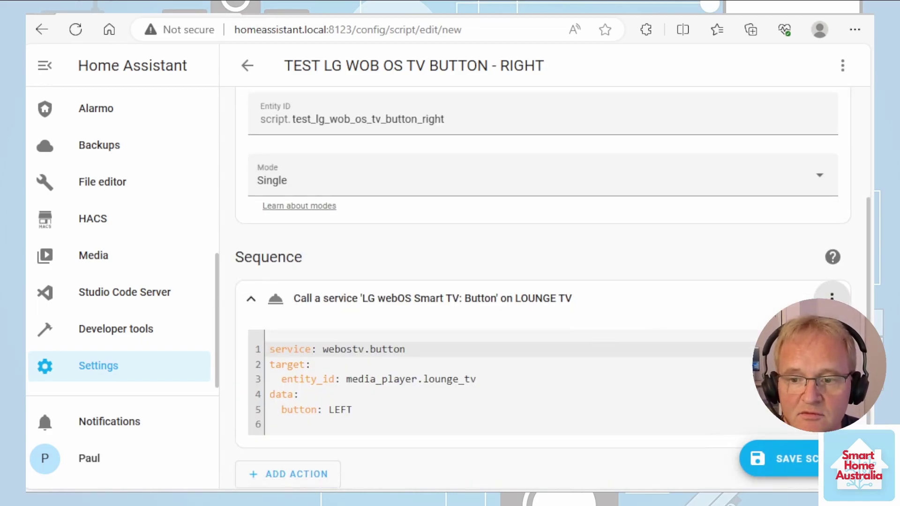
pyautogui.click(341, 410)
pyautogui.doubleClick(340, 410)
pyautogui.write('RIGHT')
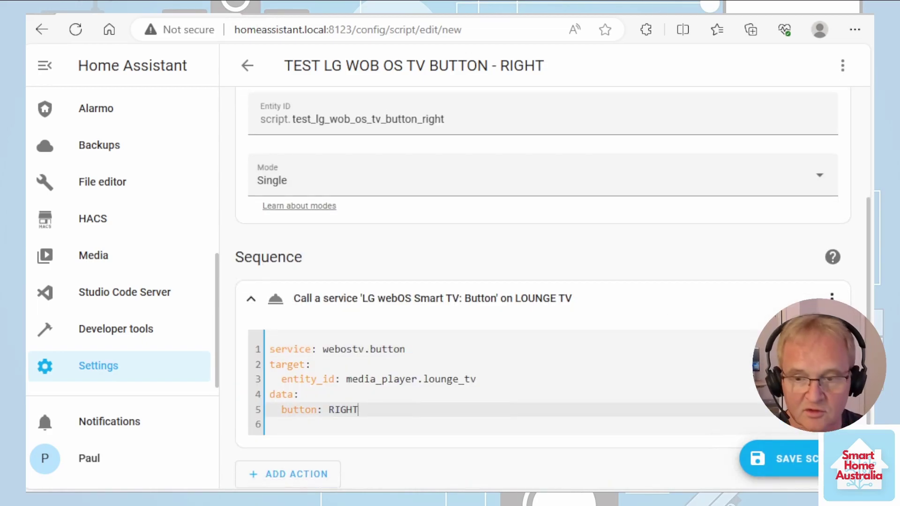
pyautogui.click(789, 464)
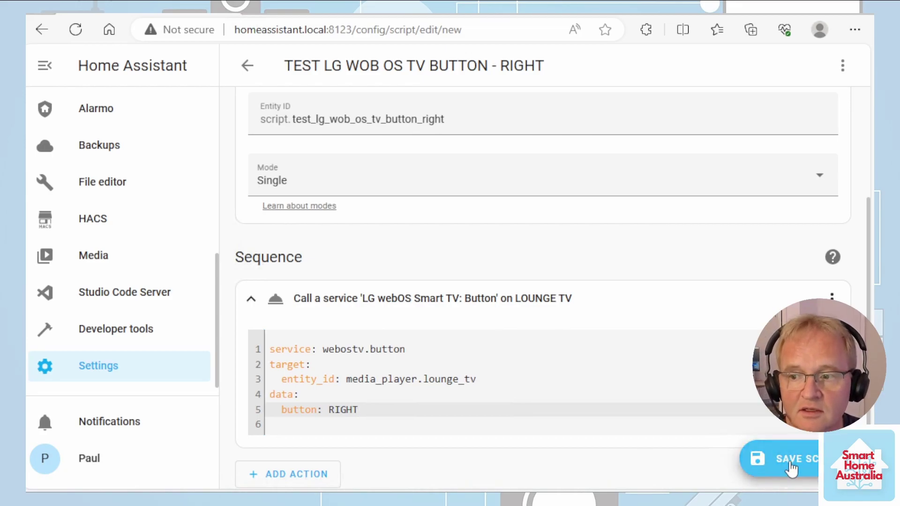
pyautogui.hotkey('alt', 'Left')
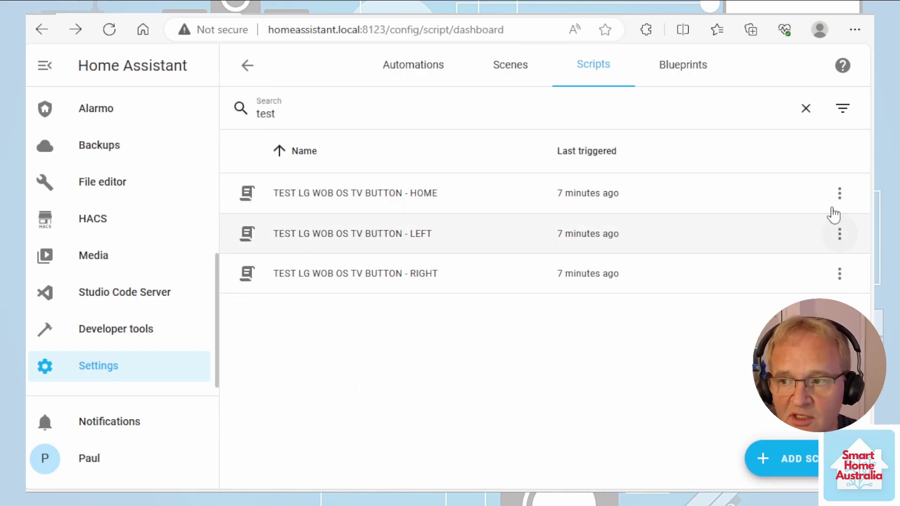
# - Duplicate the HOME script as 'TEST LG WOB OS TV BUTTON - TURN ON'
pyautogui.click(839, 194)
pyautogui.click(769, 343)
pyautogui.moveTo(502, 148); pyautogui.dragTo(413, 148)
pyautogui.write('TURN ON')
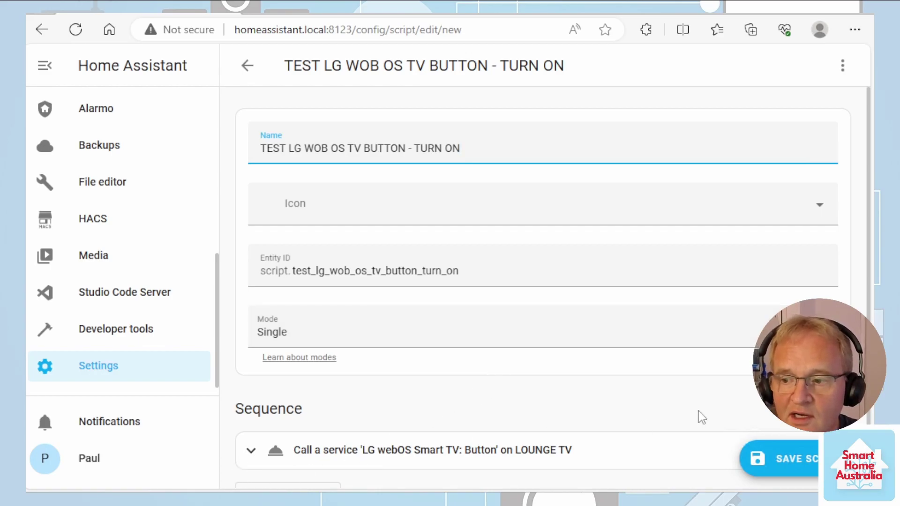
pyautogui.scroll(-1, 723, 408)
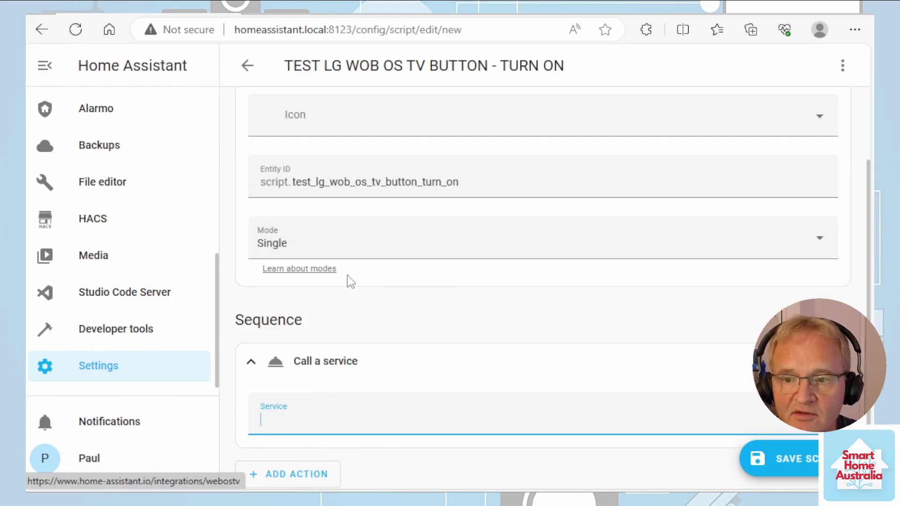
# - Switch its action to Wake on LAN: Send magic packet with the TV's MAC address, no broadcast port, and save
pyautogui.click(357, 420)
pyautogui.write('wake')
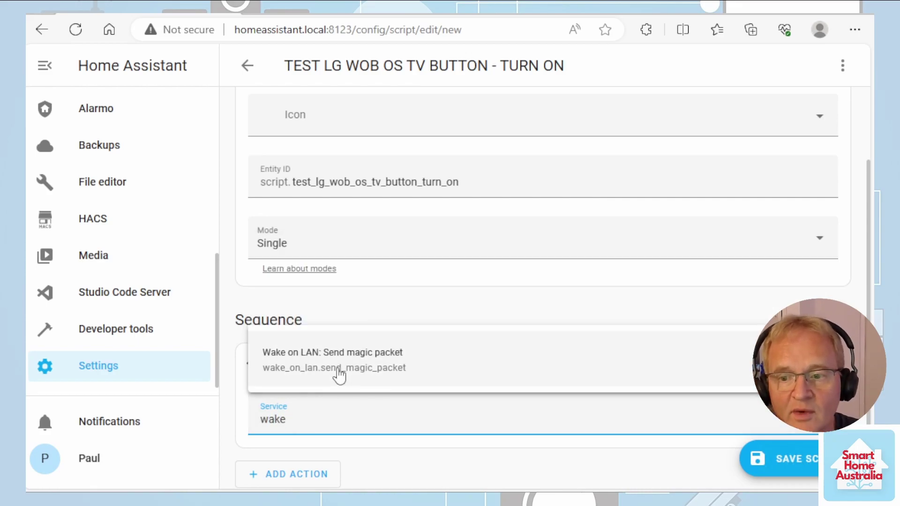
pyautogui.click(339, 368)
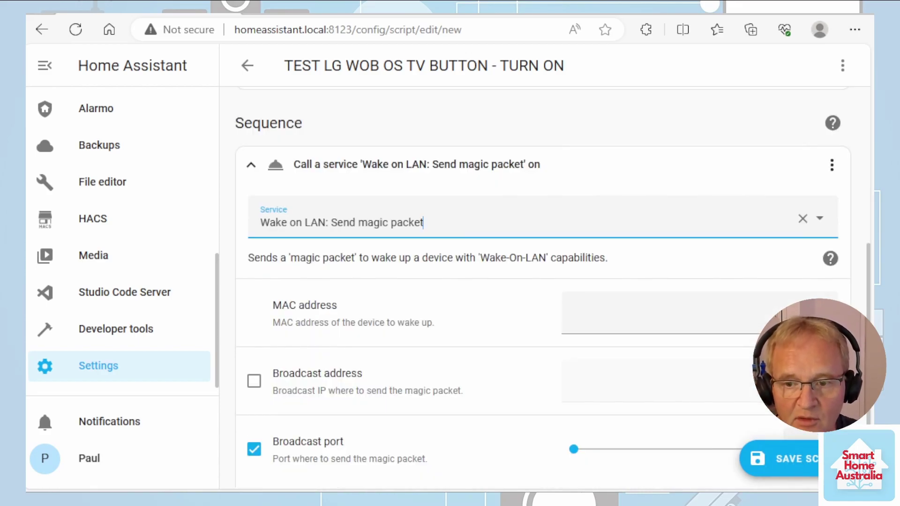
pyautogui.click(253, 450)
pyautogui.click(605, 313)
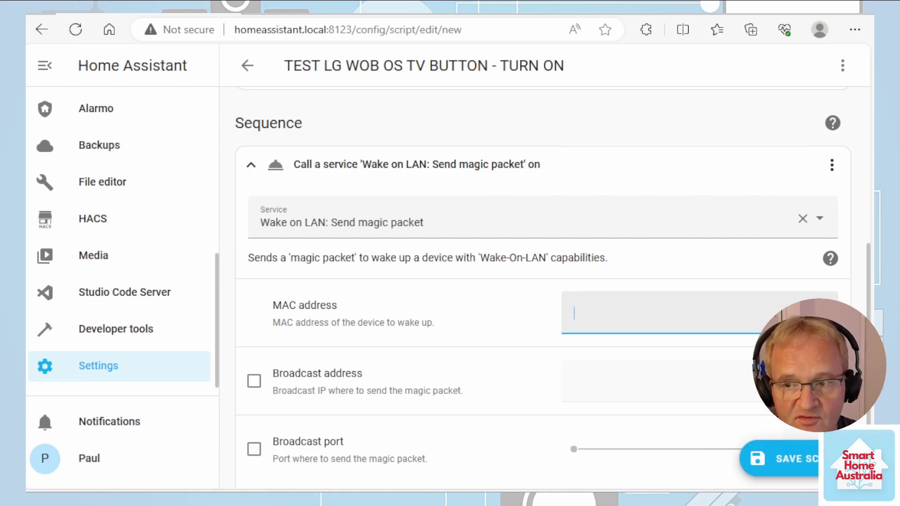
pyautogui.write('38:8C:50:1A:83:35')
pyautogui.click(797, 458)
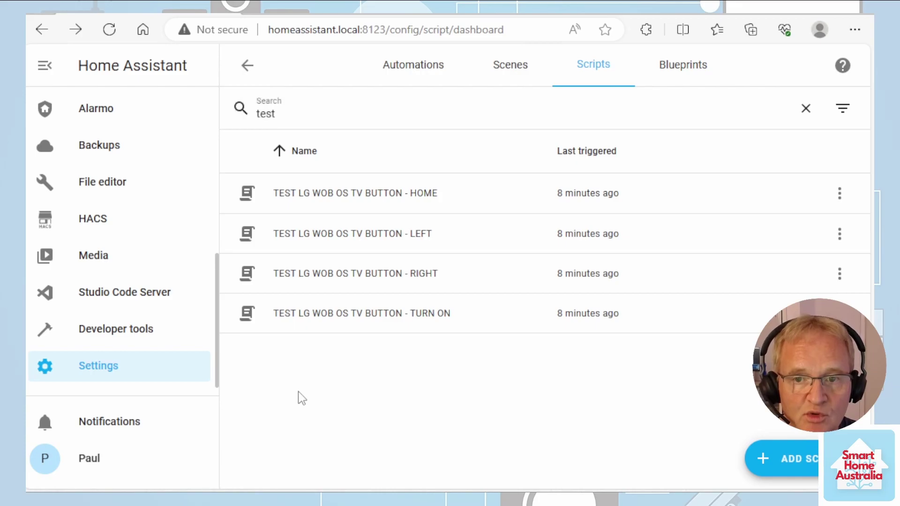
# - Edit the LG TV SCRIPTS dashboard and begin a new entities card
pyautogui.scroll(5, 131, 354)
pyautogui.click(116, 298)
pyautogui.click(843, 65)
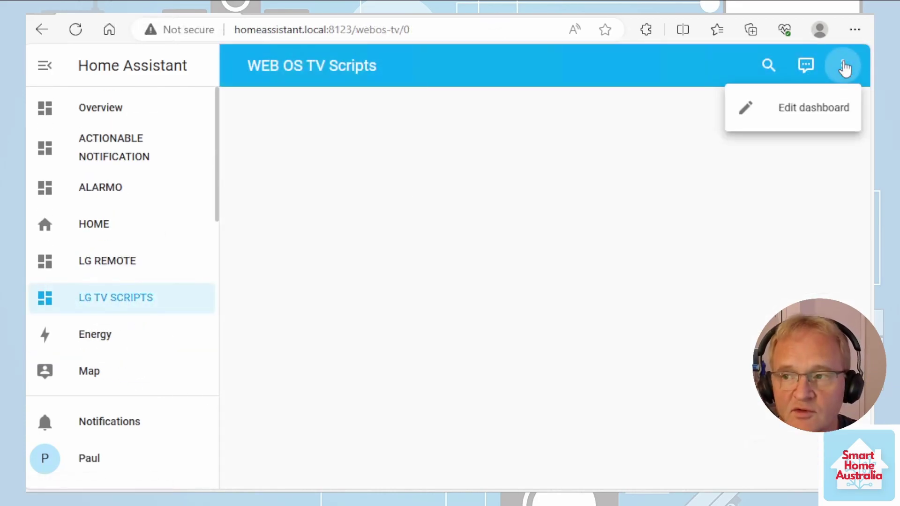
pyautogui.click(818, 120)
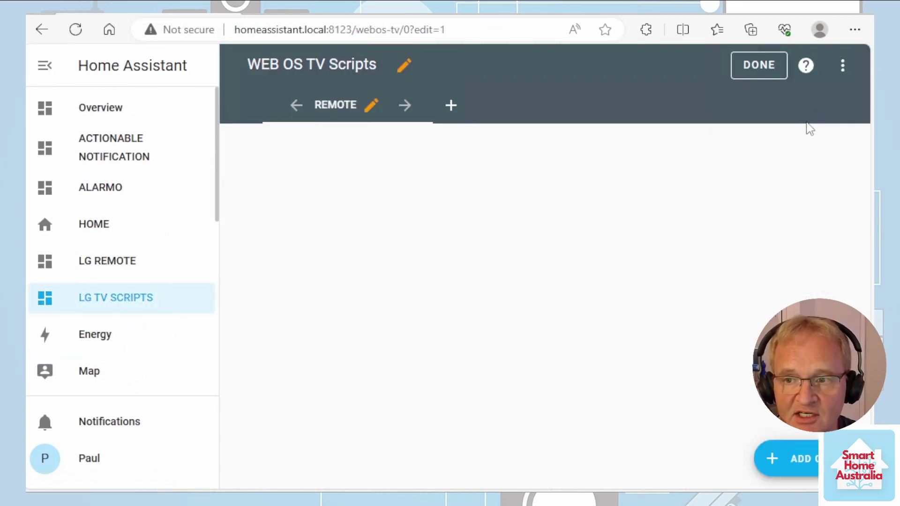
pyautogui.click(817, 462)
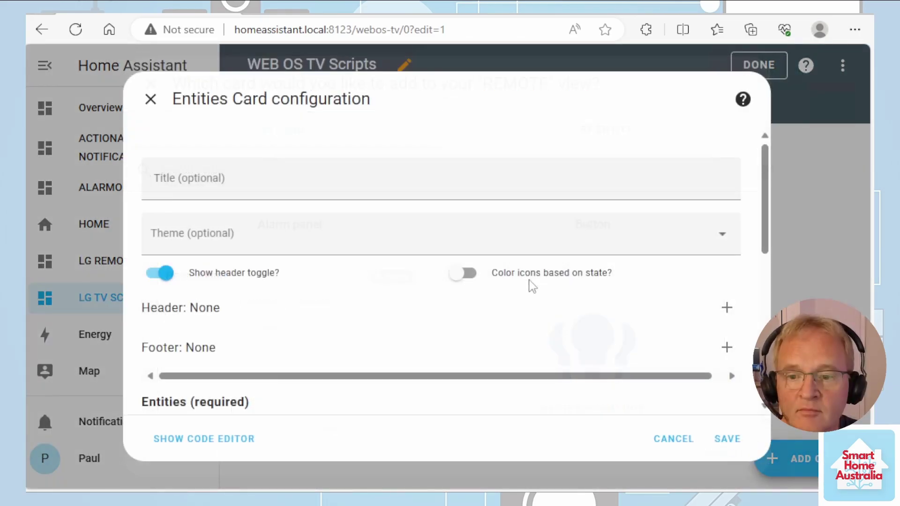
pyautogui.scroll(-6, 532, 285)
pyautogui.scroll(1, 554, 280)
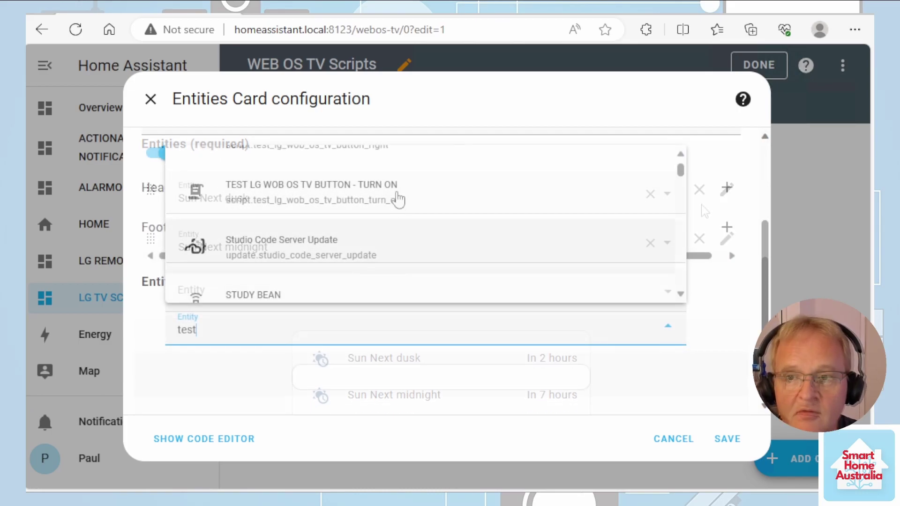
# - Fill the card with the TURN ON, HOME, LEFT and RIGHT scripts and save it
pyautogui.click(399, 199)
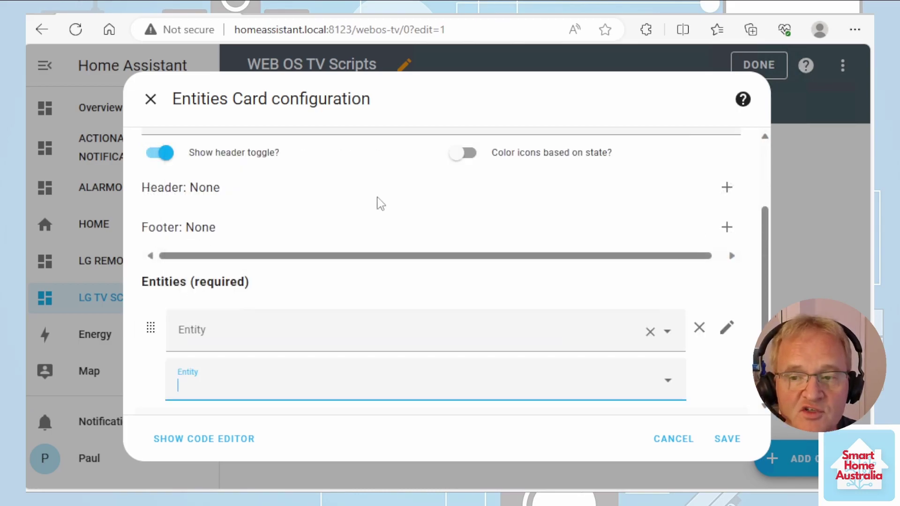
pyautogui.scroll(-1, 530, 321)
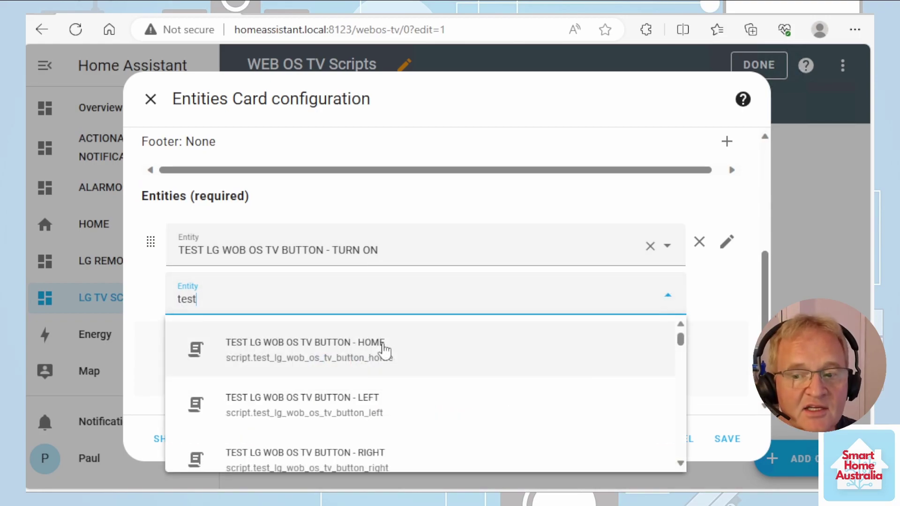
pyautogui.click(384, 351)
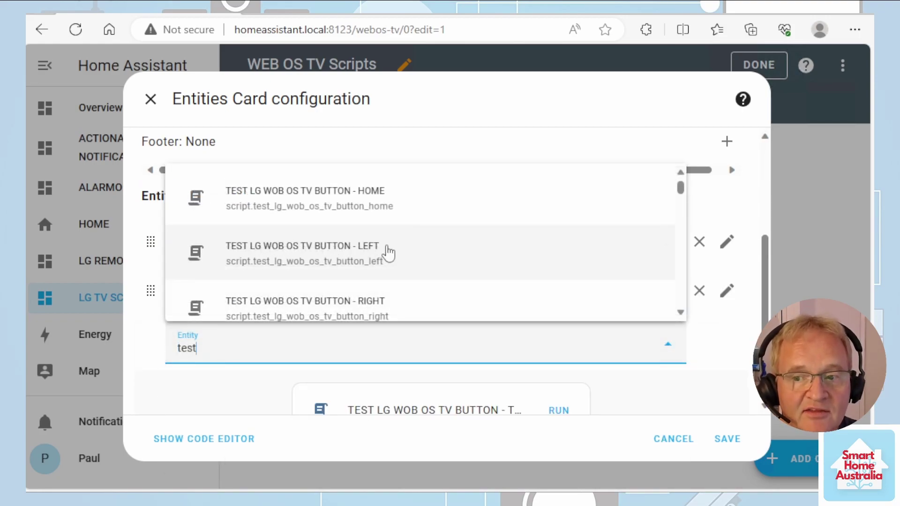
pyautogui.click(388, 254)
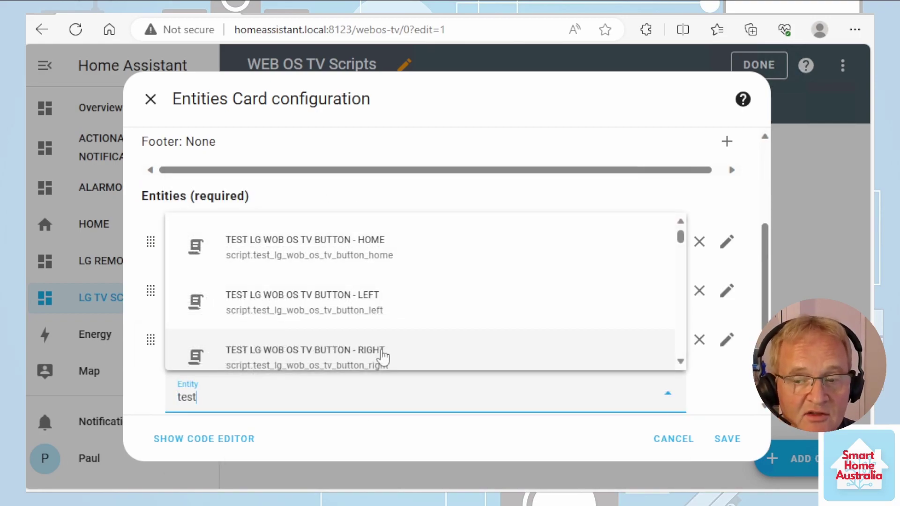
pyautogui.click(383, 357)
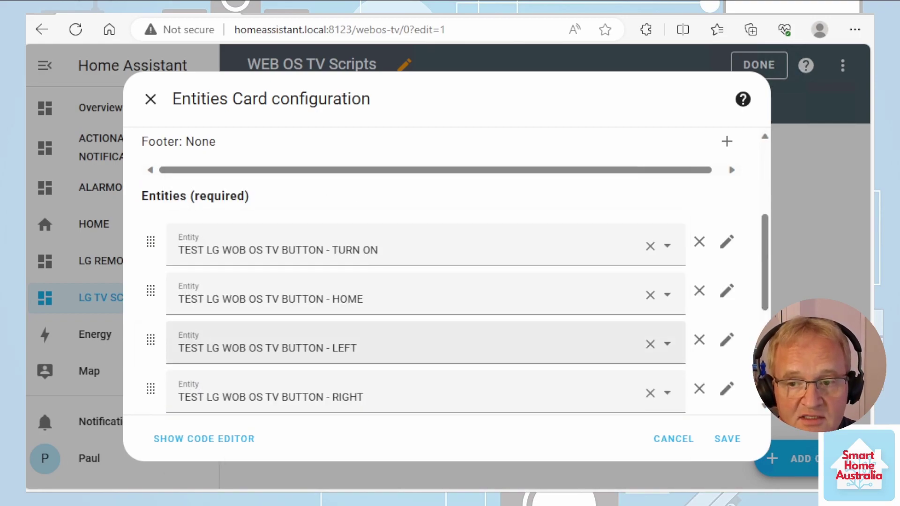
pyautogui.click(727, 439)
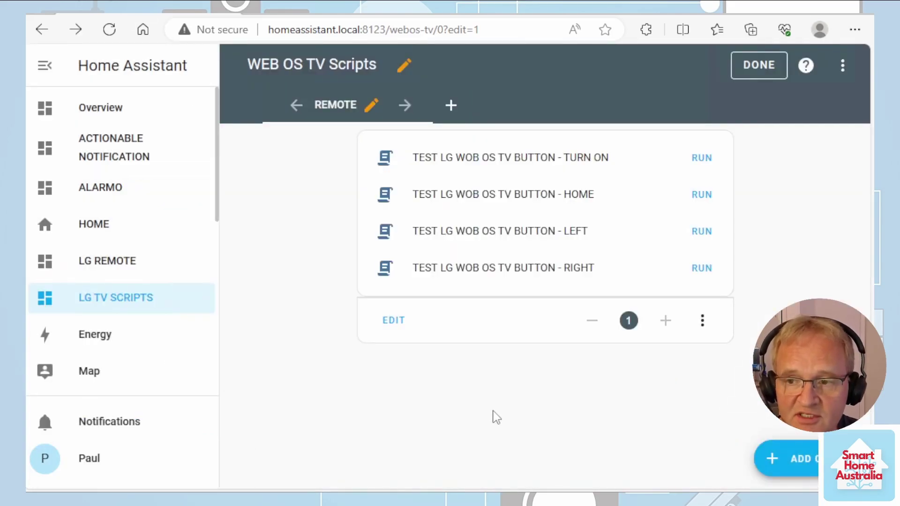
# - Add a Media control card for the LOUNGE TV entity and exit dashboard editing
pyautogui.click(802, 459)
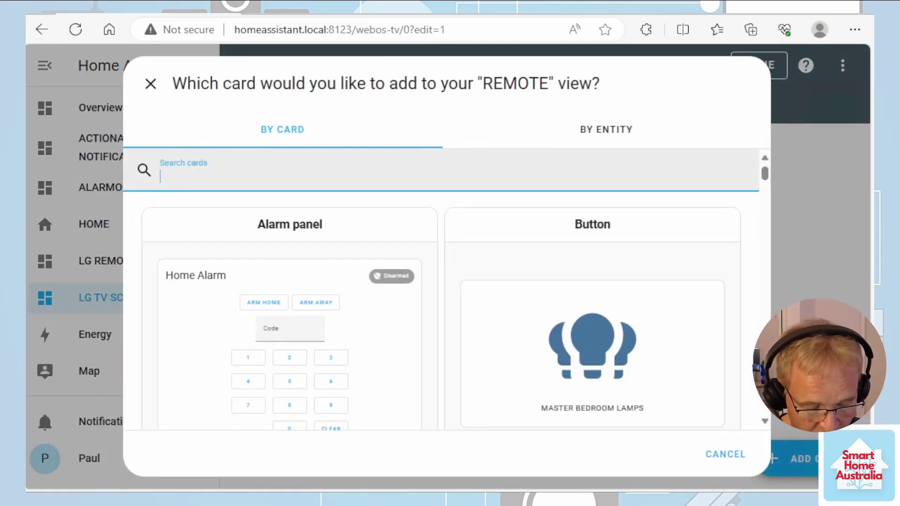
pyautogui.write('med')
pyautogui.click(292, 233)
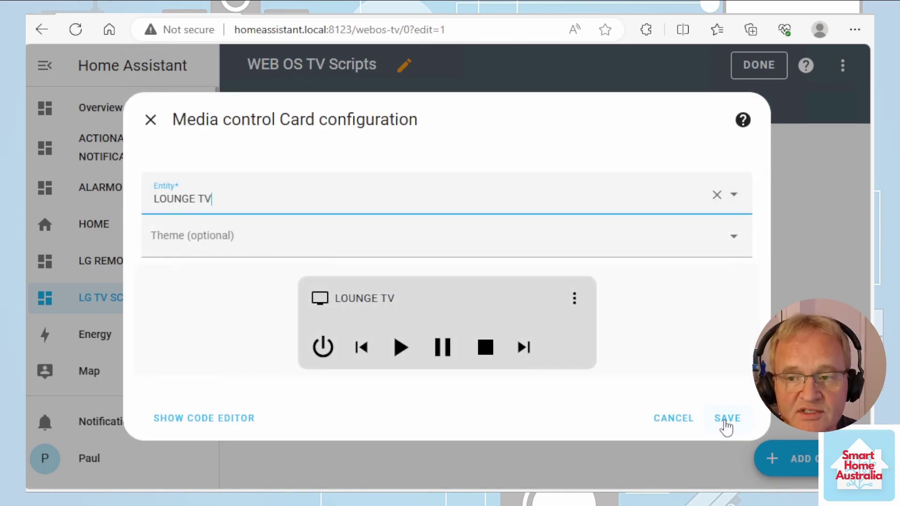
pyautogui.click(727, 418)
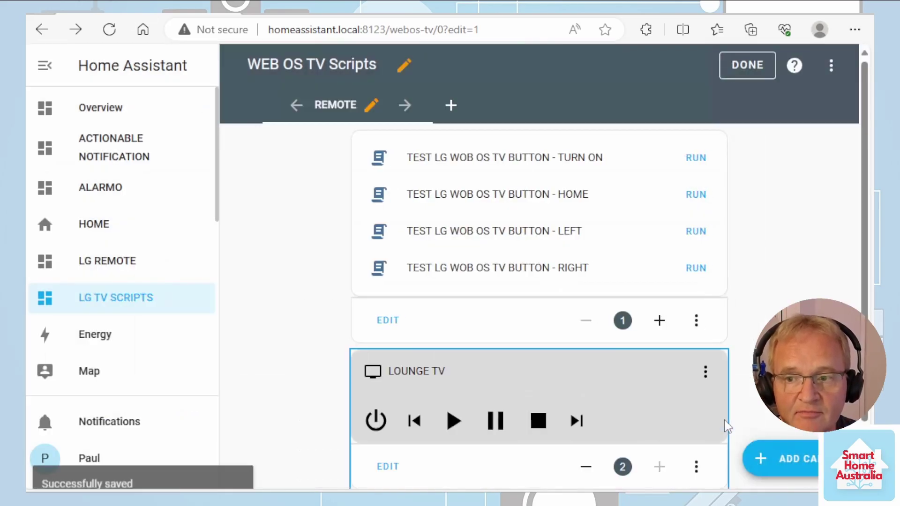
pyautogui.click(752, 68)
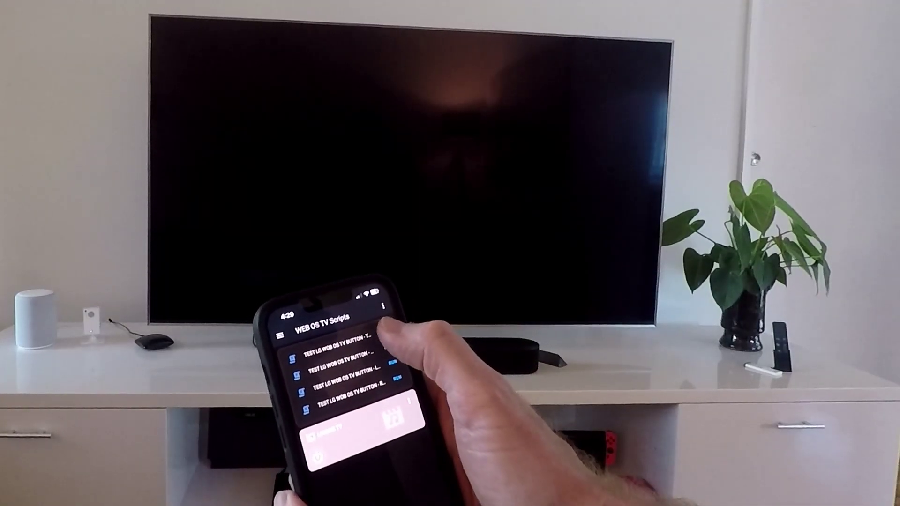
# - Run the TURN ON script to wake the Lounge TV, then run RIGHT to move launcher focus
pyautogui.click(384, 330)
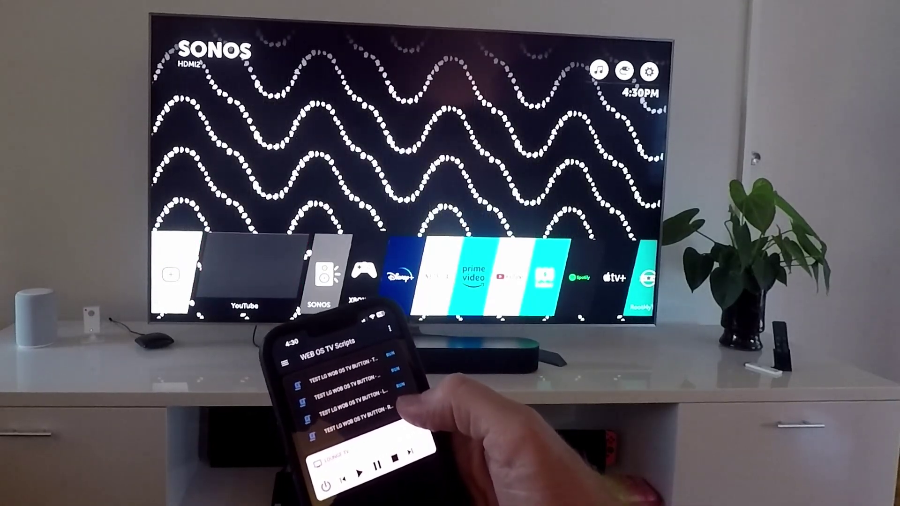
pyautogui.click(406, 405)
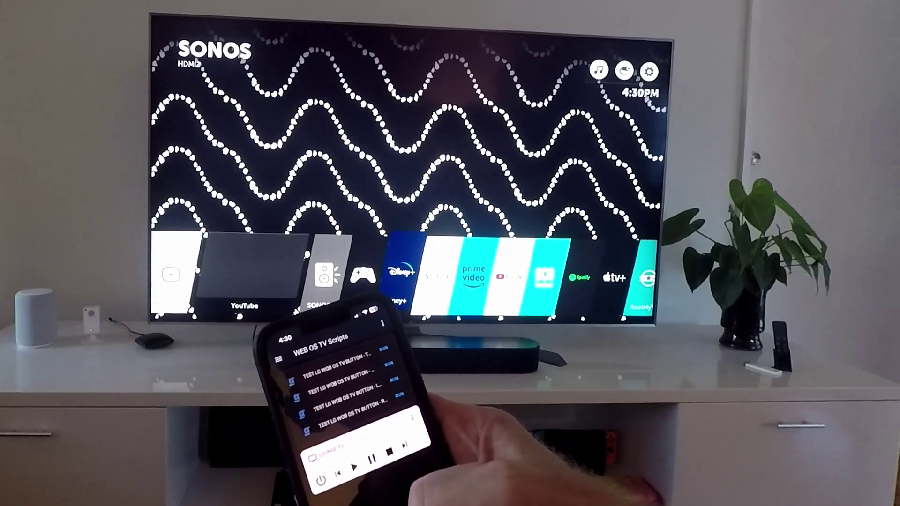